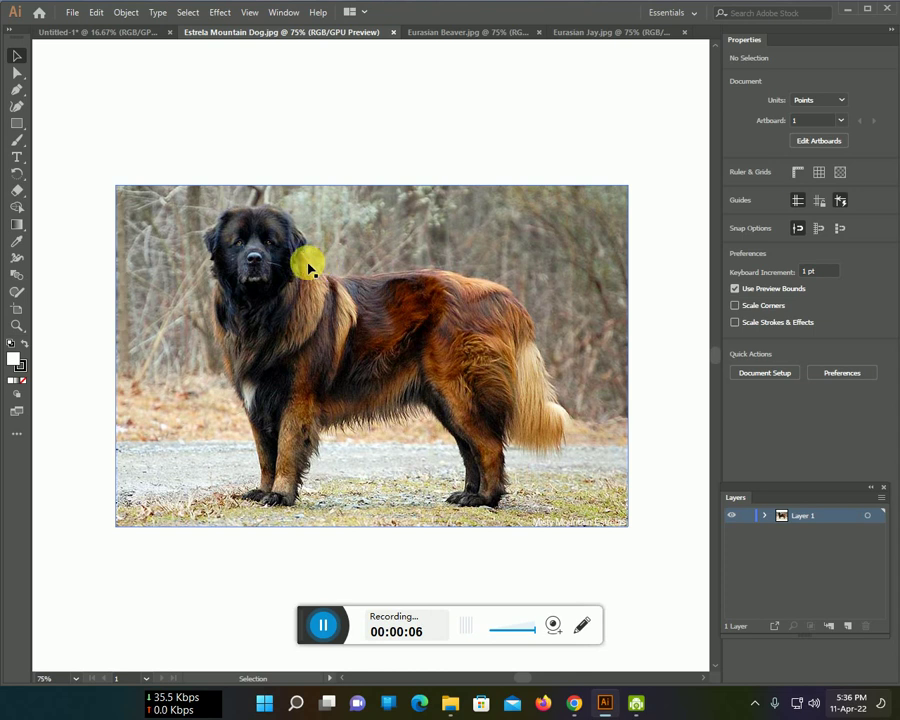
Step: Position the pasted Estrela Mountain Dog photo on the artboard on Layer 2
mouse_move(322, 279)
mouse_down()
mouse_move(137, 73)
mouse_move(316, 305)
mouse_move(140, 207)
mouse_up()
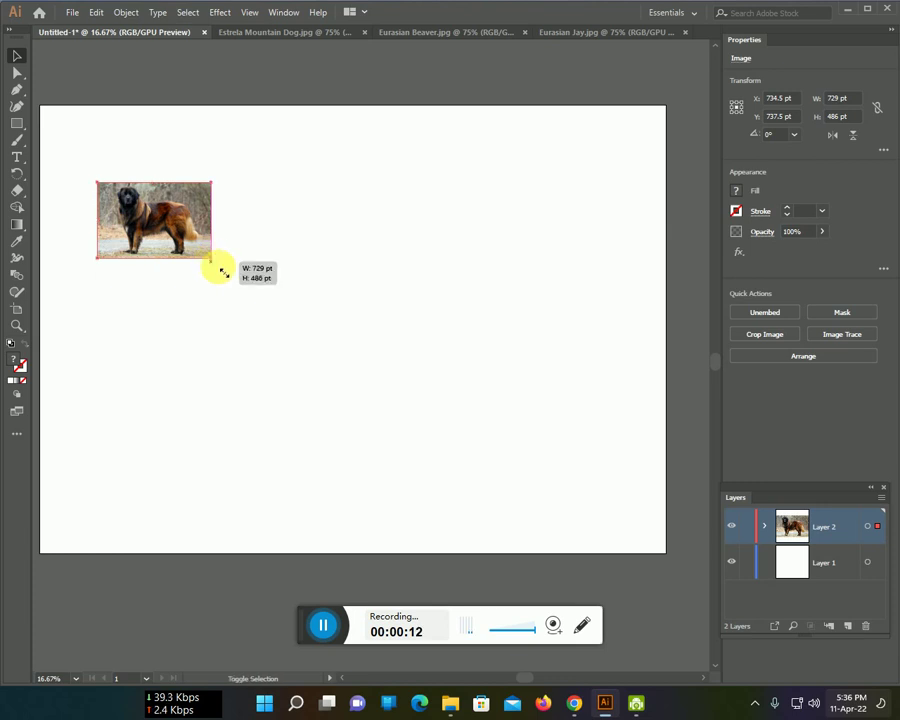
Step: Enlarge the photo to 3145 × 2096.667 pt across the artboard and move it to Layer 1
drag(218, 262, 590, 510)
drag(474, 426, 458, 410)
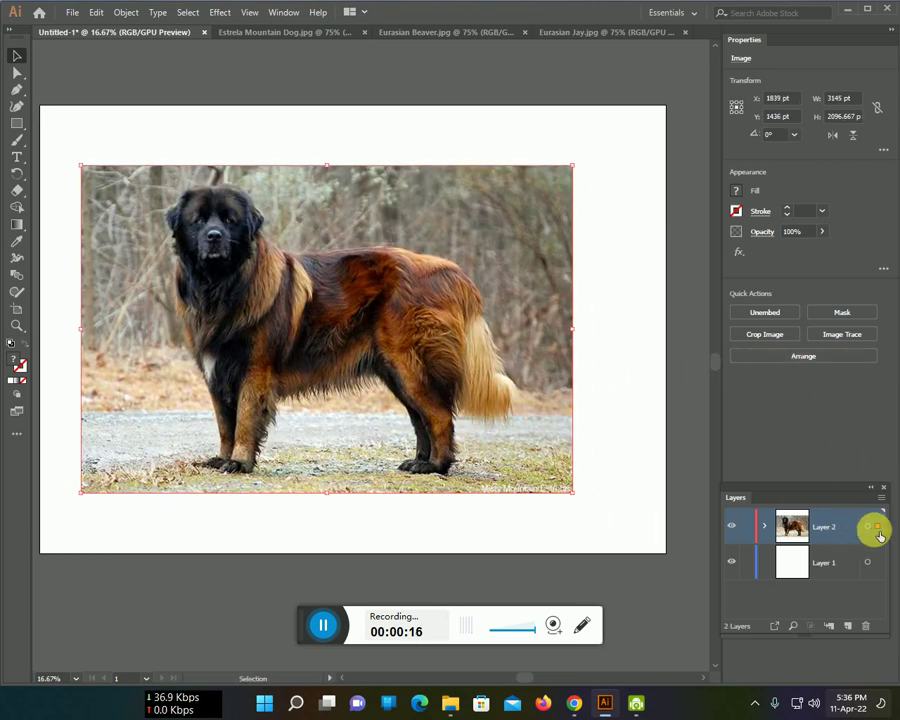
drag(877, 526, 877, 562)
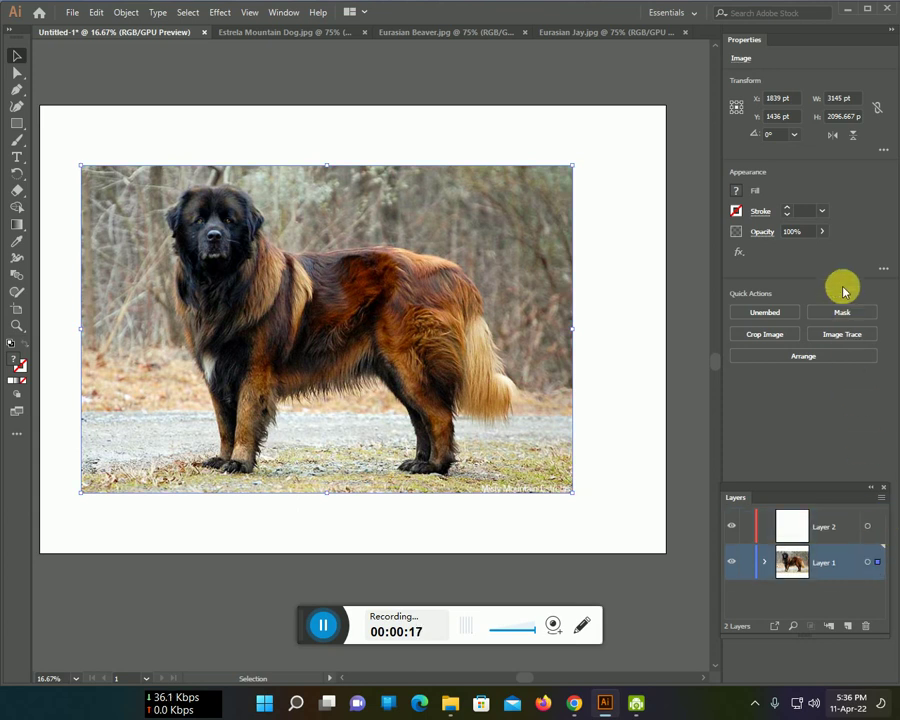
Step: Fade the photo to 43% opacity, lock Layer 1 and make Layer 2 active
click(824, 233)
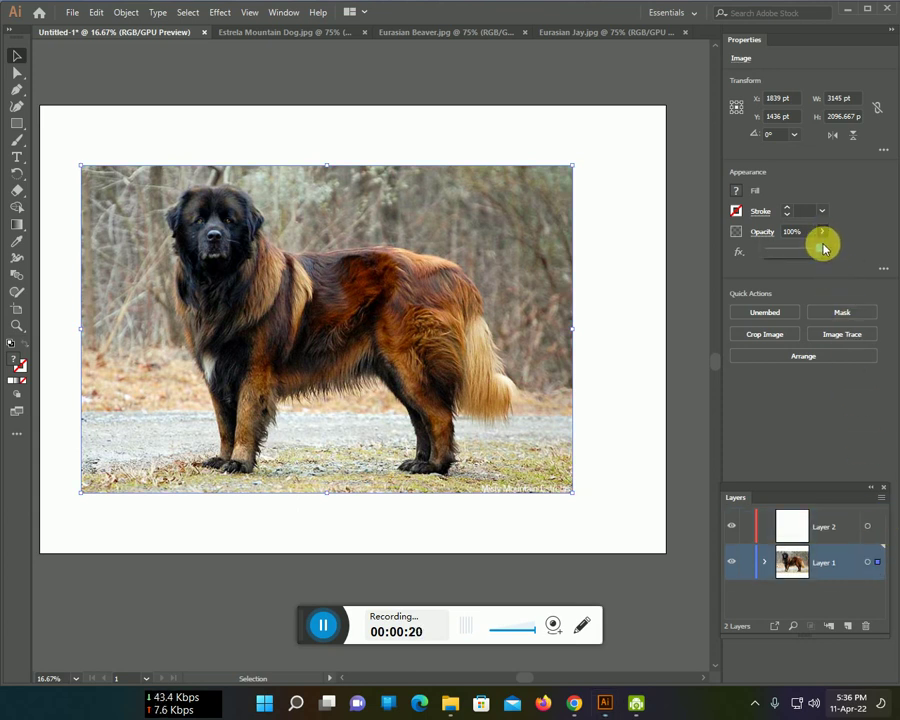
drag(822, 250, 809, 255)
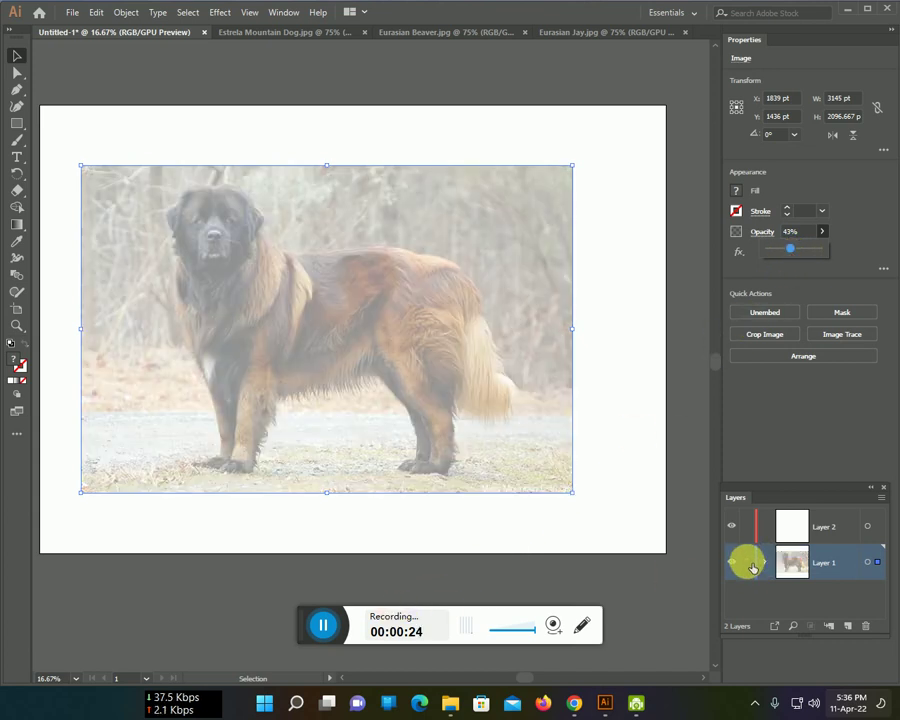
click(748, 564)
click(811, 530)
key(b)
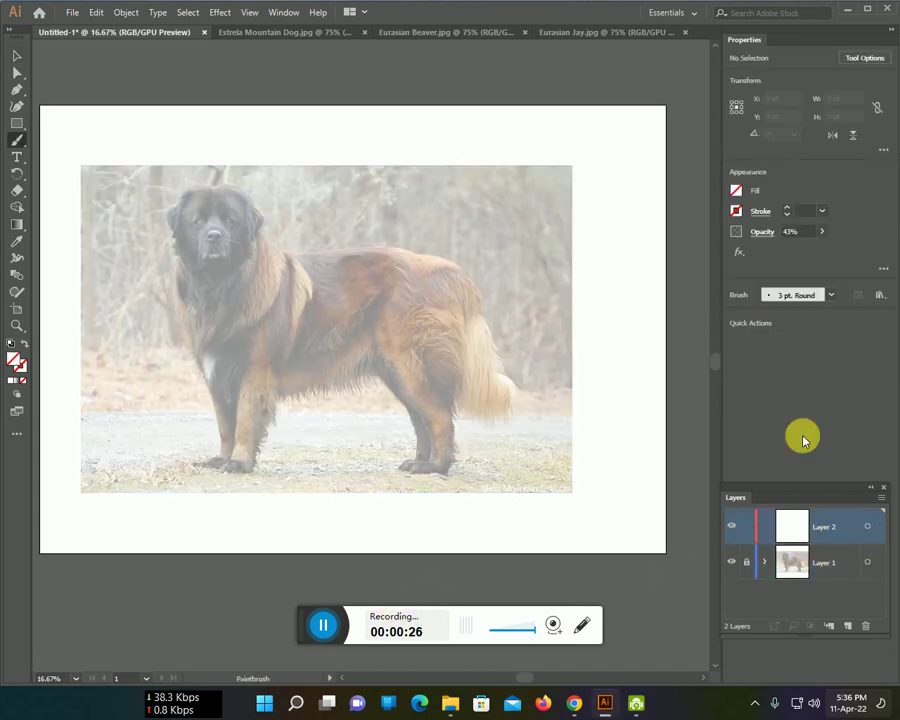
Step: Restore brush opacity to 100% and zoom in on the dog's head and body
drag(828, 258, 840, 258)
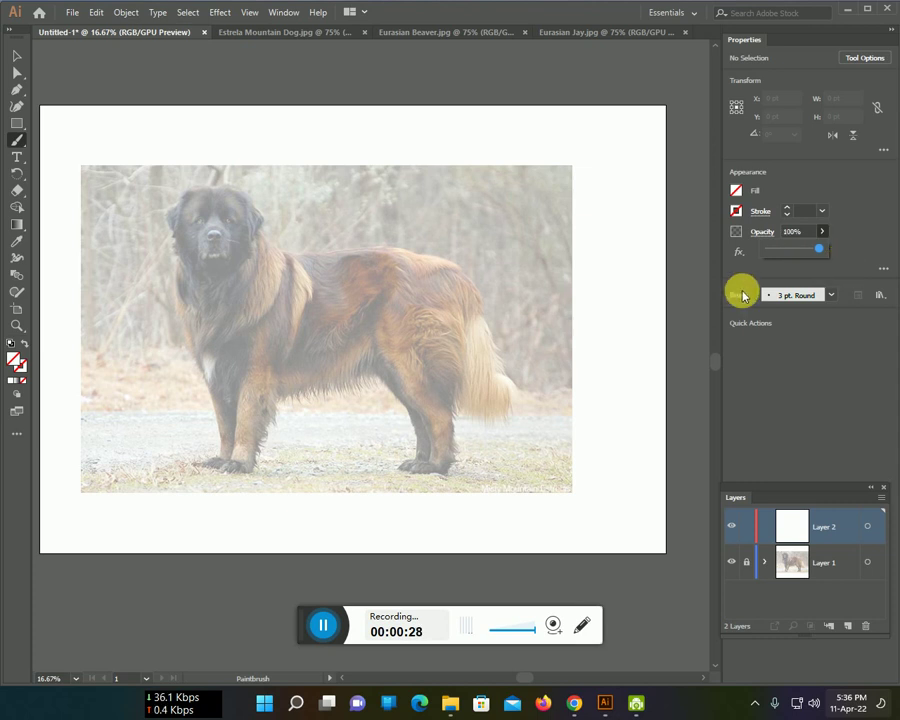
scroll(404, 362, up, 1)
scroll(405, 365, up, 1)
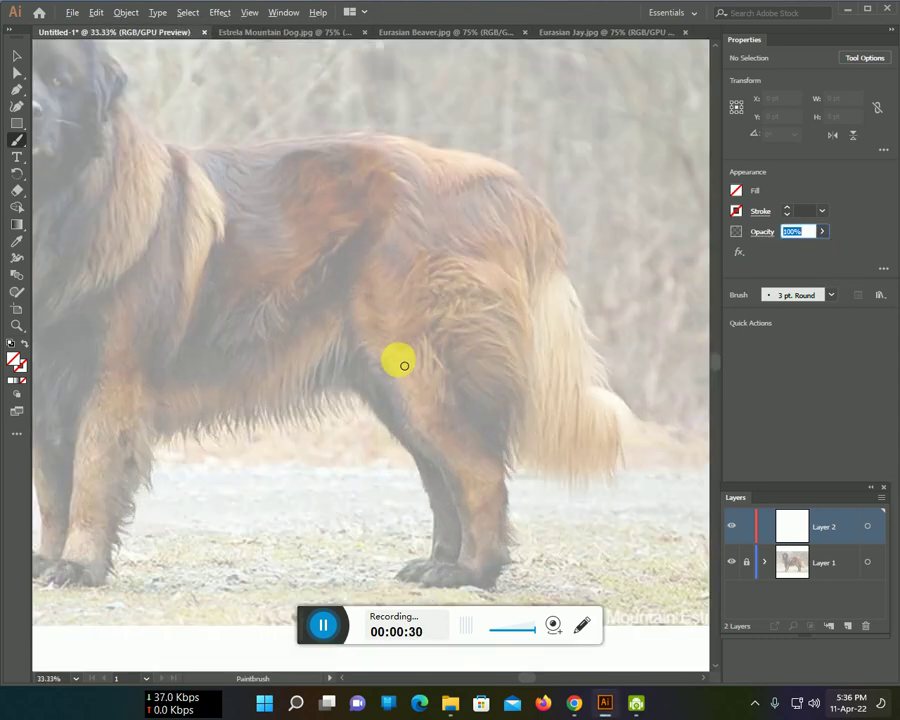
drag(398, 365, 602, 421)
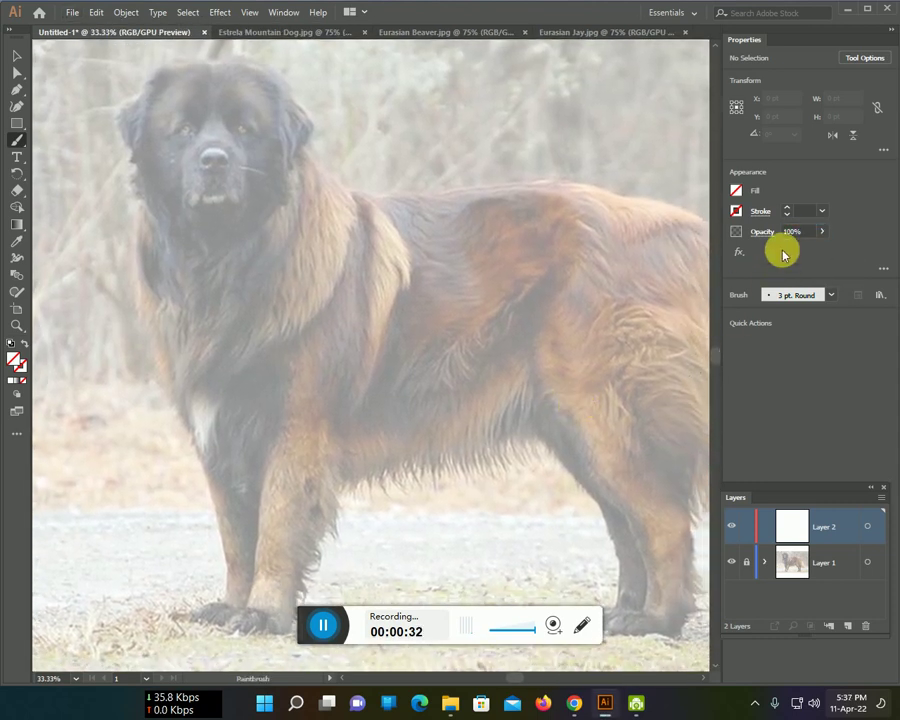
Step: Set the stroke colour to black and trace the back edge of the hind leg
click(737, 212)
click(614, 264)
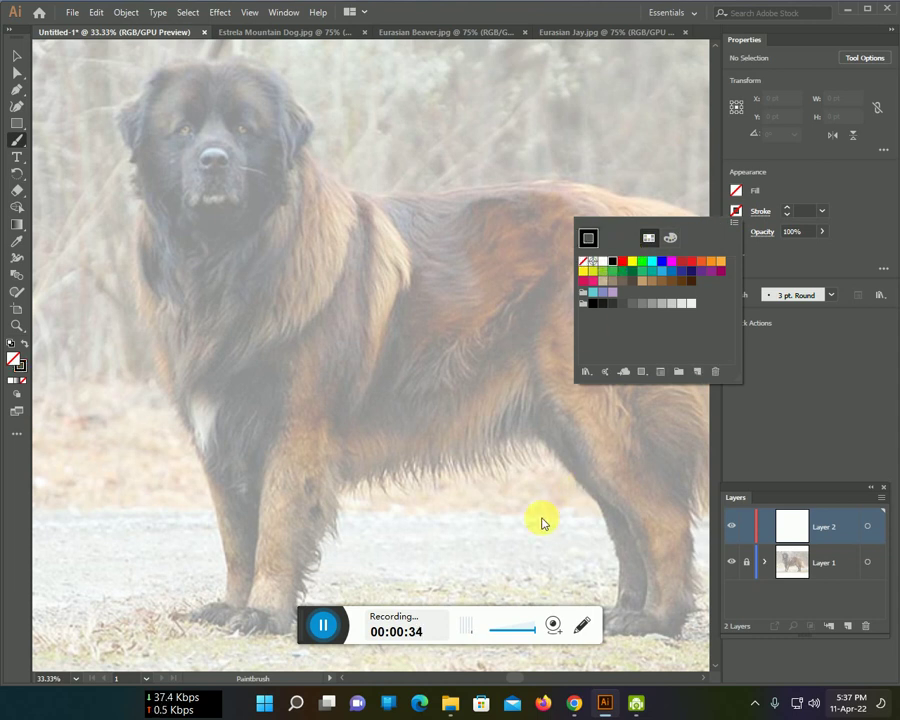
mouse_move(550, 308)
mouse_down()
mouse_move(556, 410)
mouse_move(639, 538)
mouse_move(651, 601)
mouse_up()
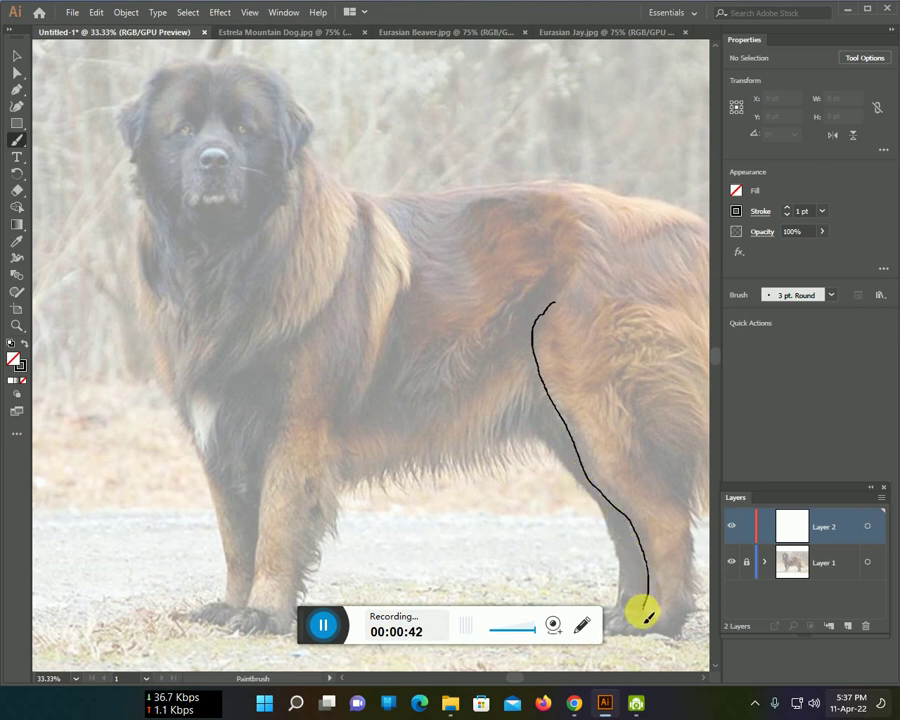
Step: Continue the hind leg line around the paw and along its bottom
scroll(640, 565, down, 3)
scroll(630, 510, down, 3)
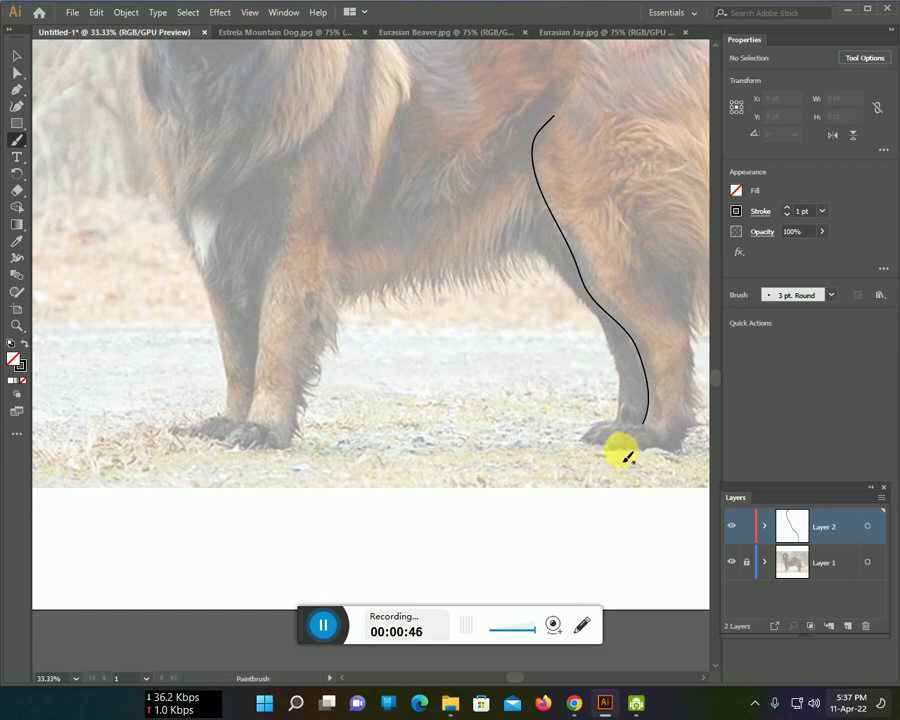
scroll(633, 460, up, 1)
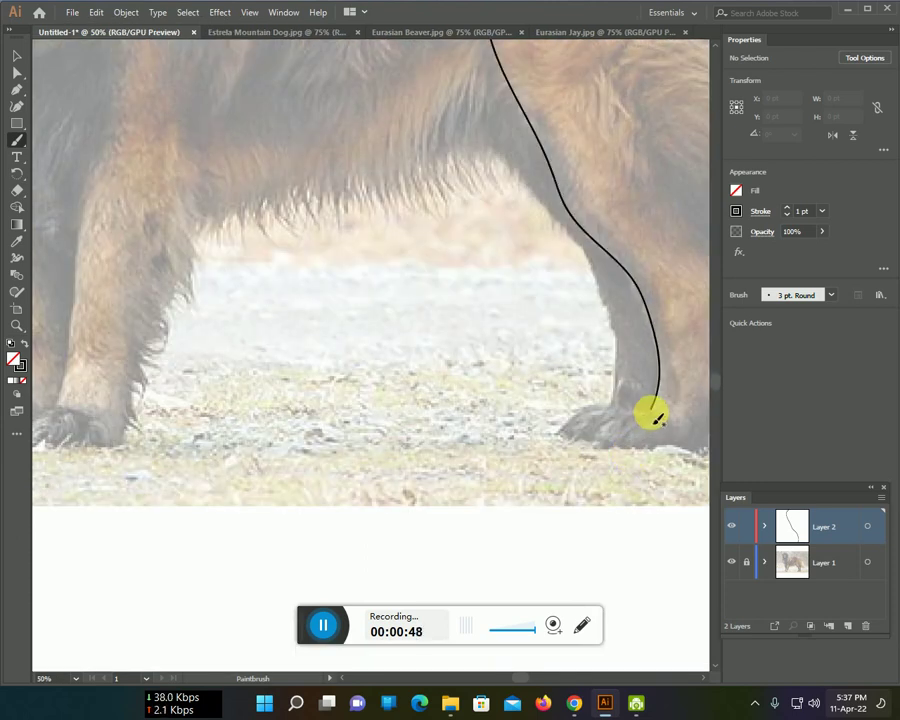
drag(647, 410, 598, 430)
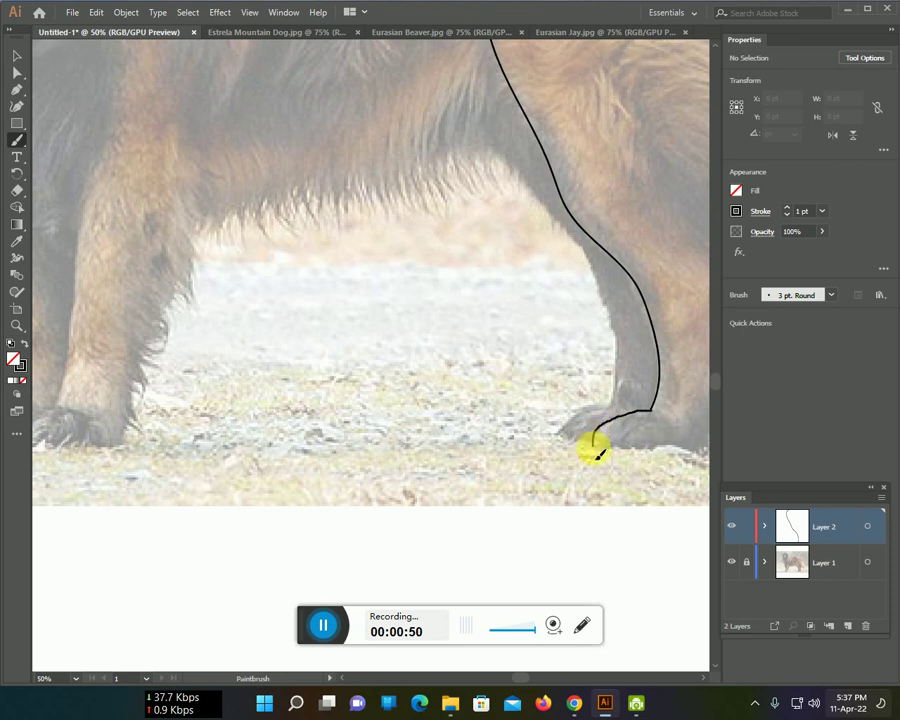
drag(651, 452, 692, 450)
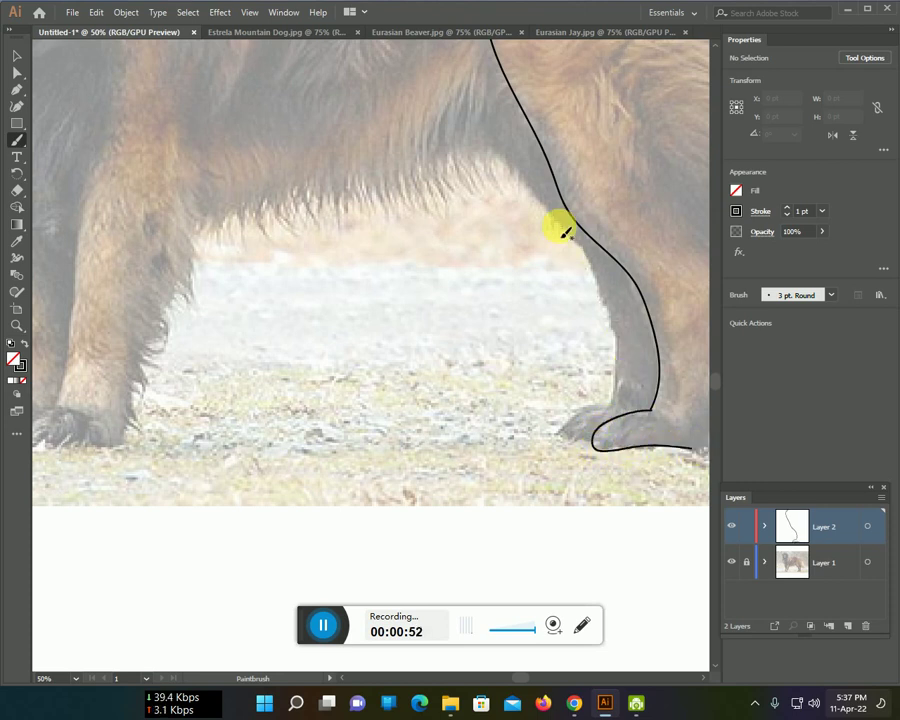
Step: Trace the inner edge of the hind leg down to the paw
drag(500, 153, 552, 216)
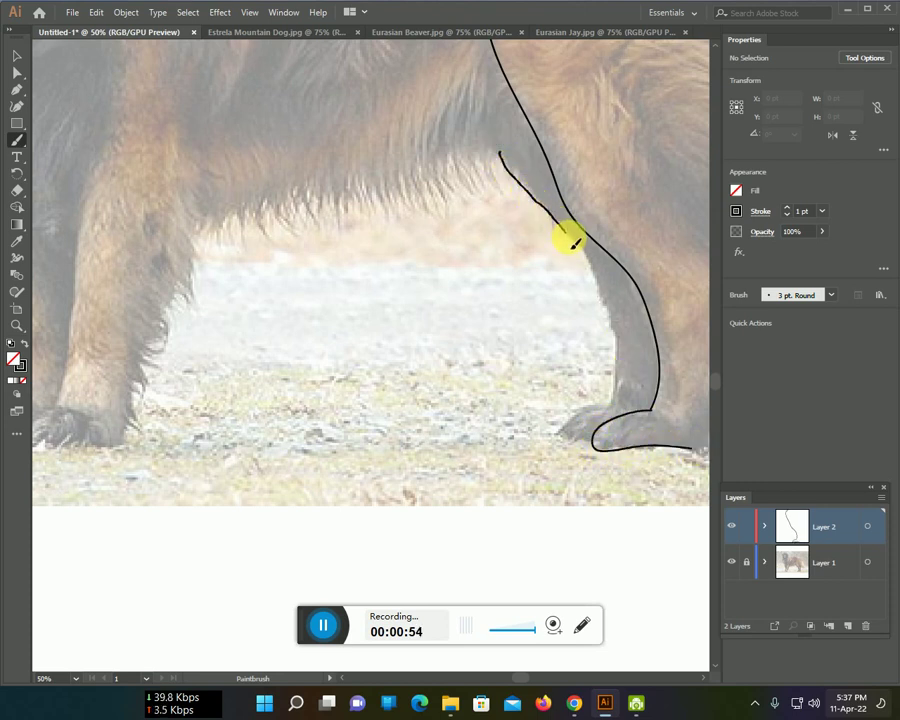
drag(591, 267, 614, 331)
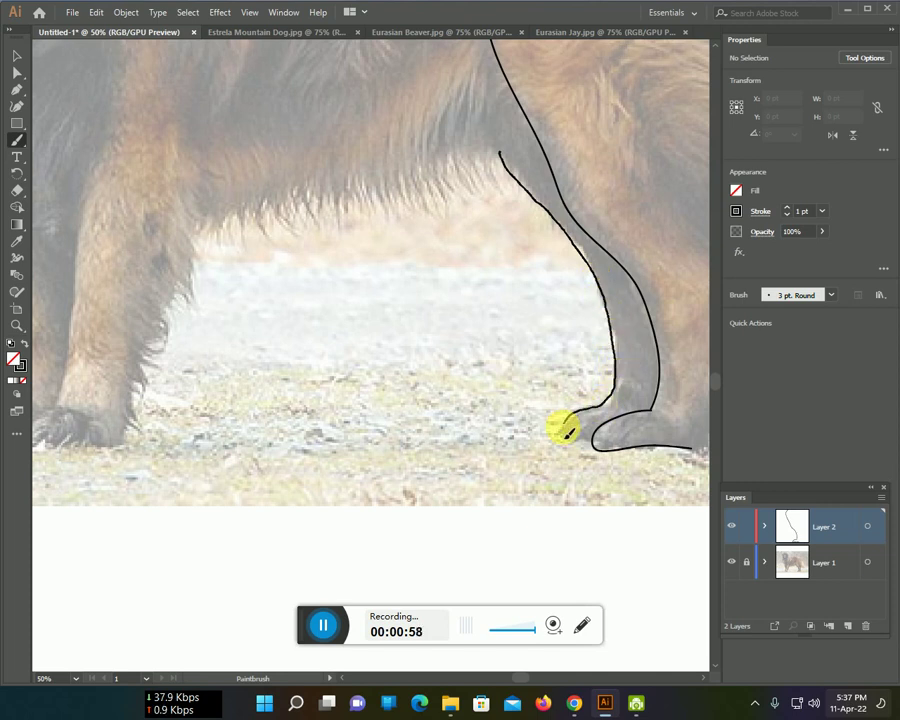
drag(300, 384, 392, 410)
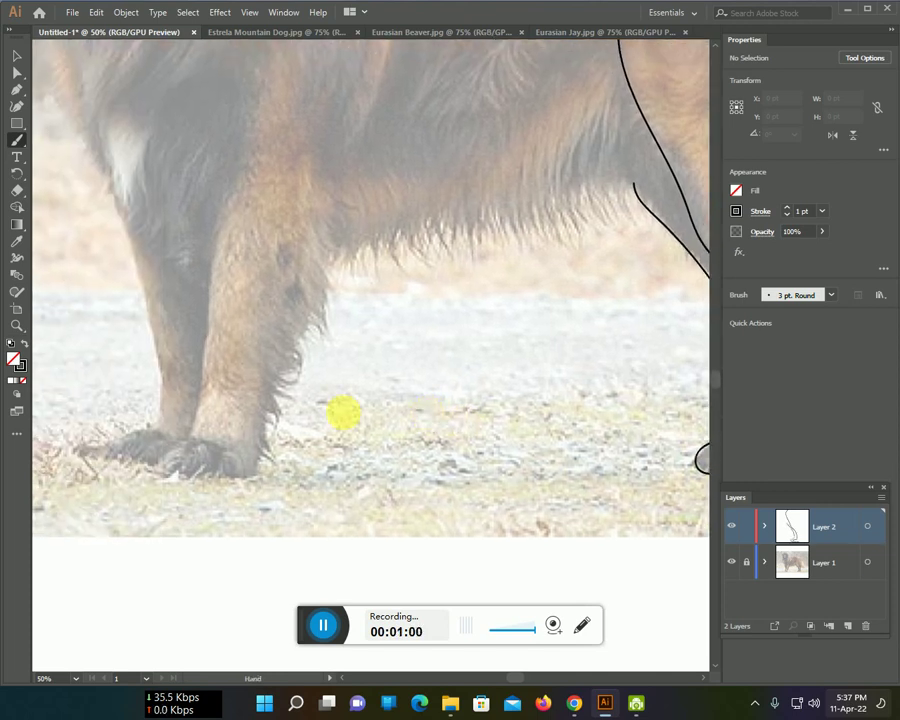
Step: Outline the first front leg and paw, redrawing one bad stroke, and add the belly line
drag(215, 250, 203, 410)
key(ctrl+z)
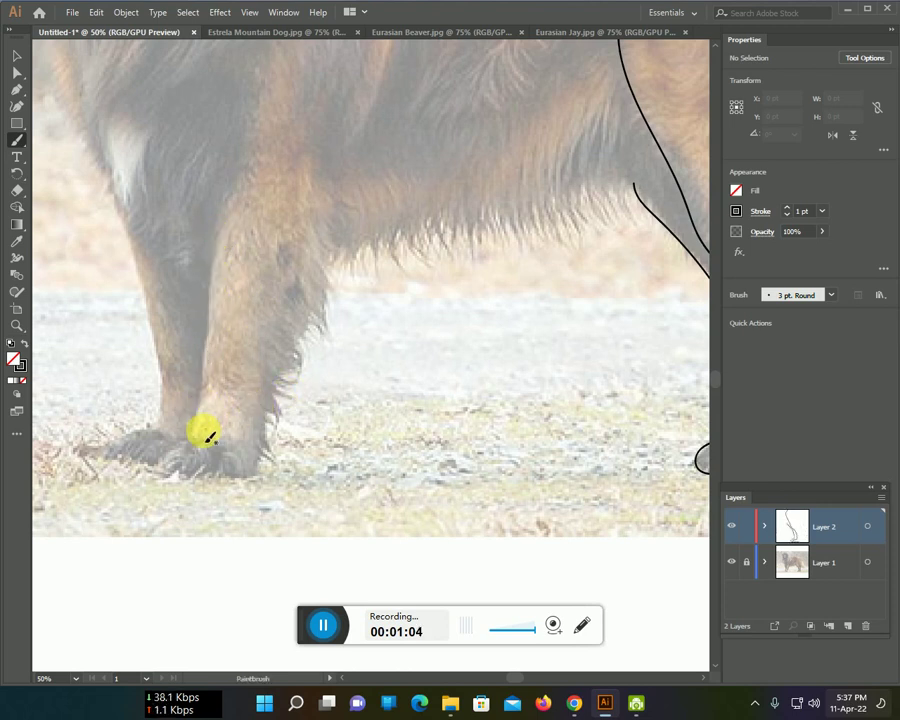
drag(209, 406, 217, 187)
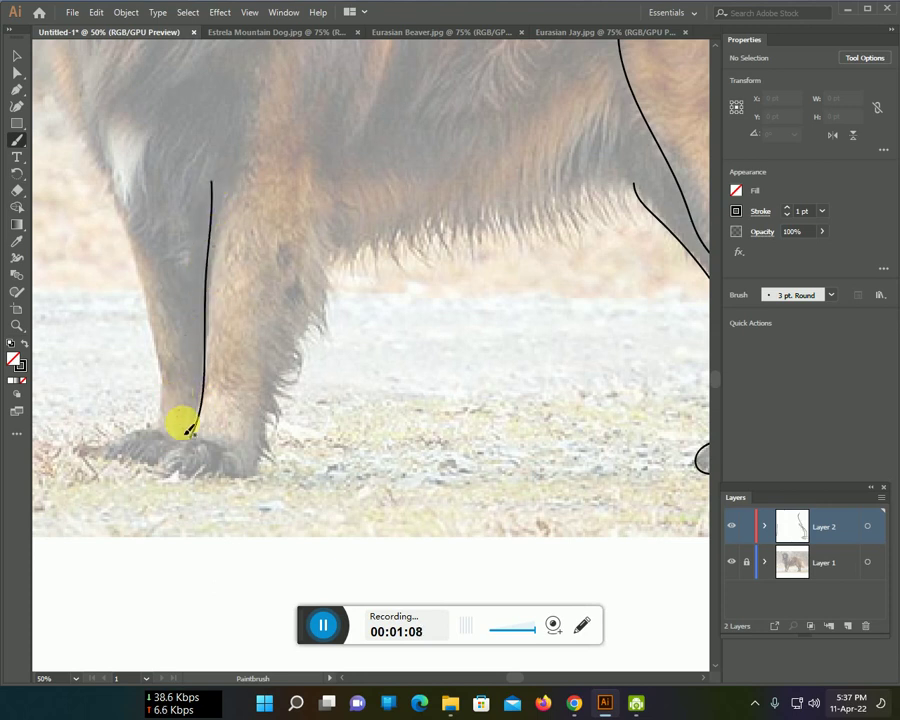
mouse_move(191, 447)
mouse_down()
mouse_move(174, 454)
mouse_move(165, 478)
mouse_move(261, 466)
mouse_move(321, 187)
mouse_move(318, 117)
mouse_up()
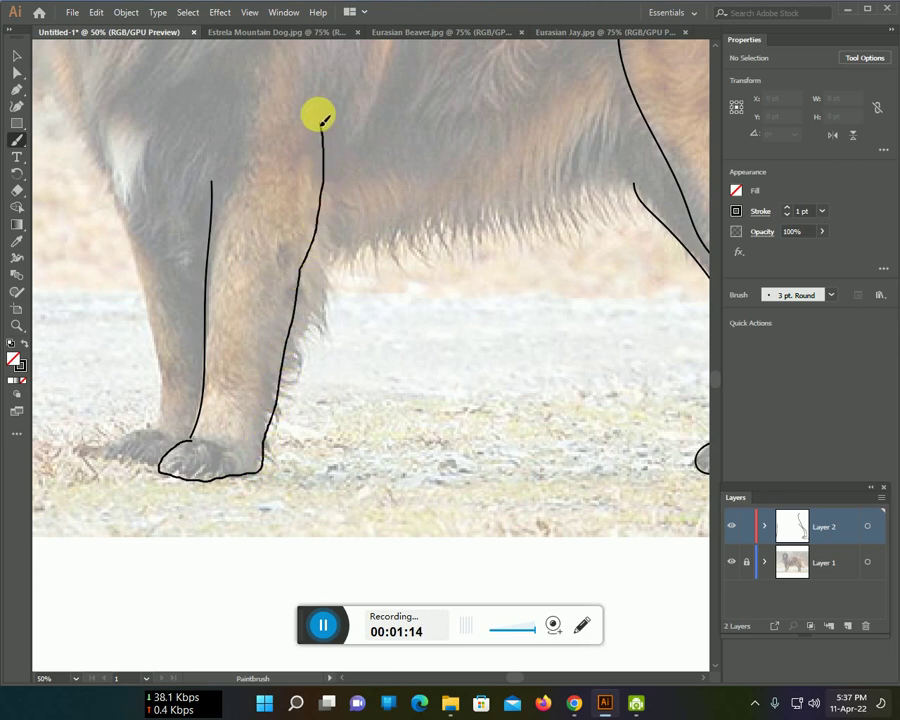
mouse_move(310, 260)
mouse_down()
mouse_move(446, 243)
mouse_move(613, 186)
mouse_up()
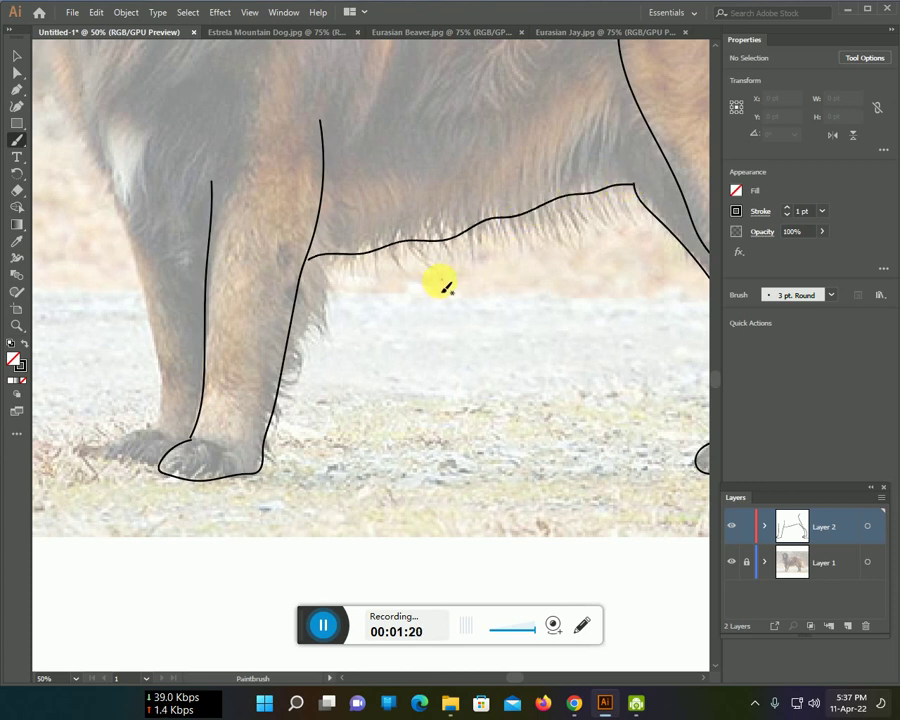
Step: Trace the other front leg down to its paw and the chest line below the head
scroll(460, 280, left, 5)
mouse_move(248, 103)
mouse_down()
mouse_move(295, 187)
mouse_move(327, 285)
mouse_move(340, 385)
mouse_move(306, 470)
mouse_up()
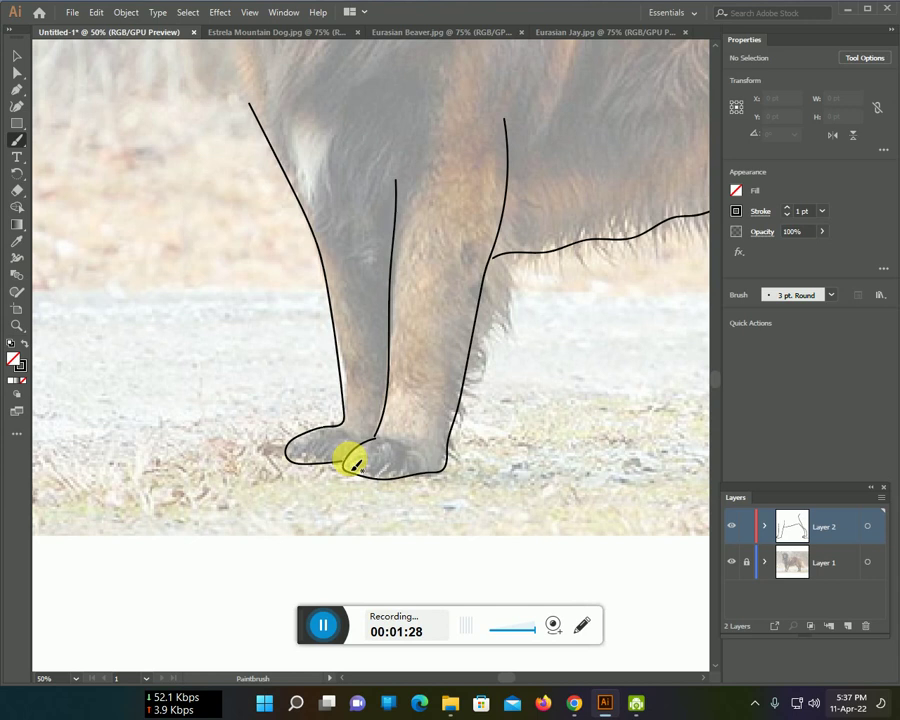
scroll(352, 456, up, 3)
scroll(330, 435, up, 3)
mouse_move(213, 136)
mouse_down()
mouse_move(218, 288)
mouse_move(245, 385)
mouse_up()
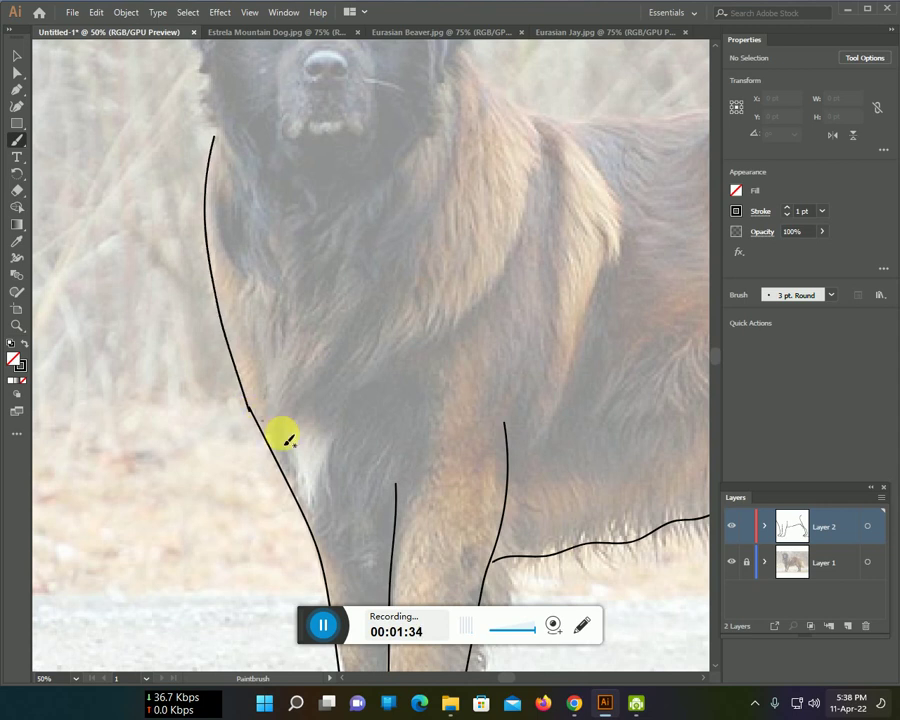
scroll(275, 422, up, 2)
scroll(290, 420, up, 2)
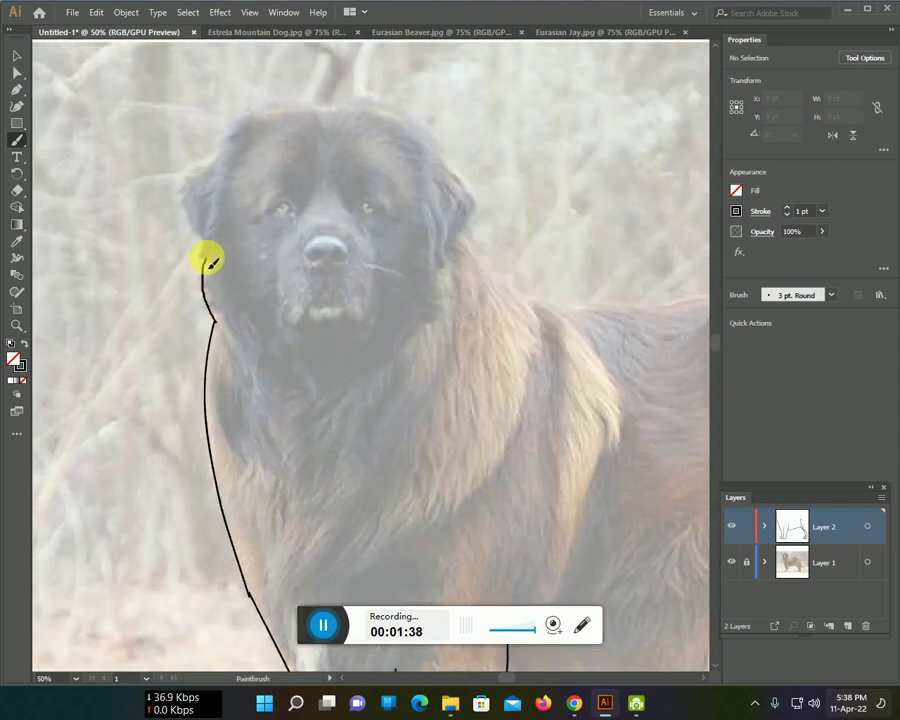
Step: Brush the head side, skull top, ear edge, back line and the right ear's inner edge
mouse_move(202, 238)
mouse_down()
mouse_move(191, 206)
mouse_move(203, 167)
mouse_move(238, 132)
mouse_move(211, 195)
mouse_move(203, 251)
mouse_up()
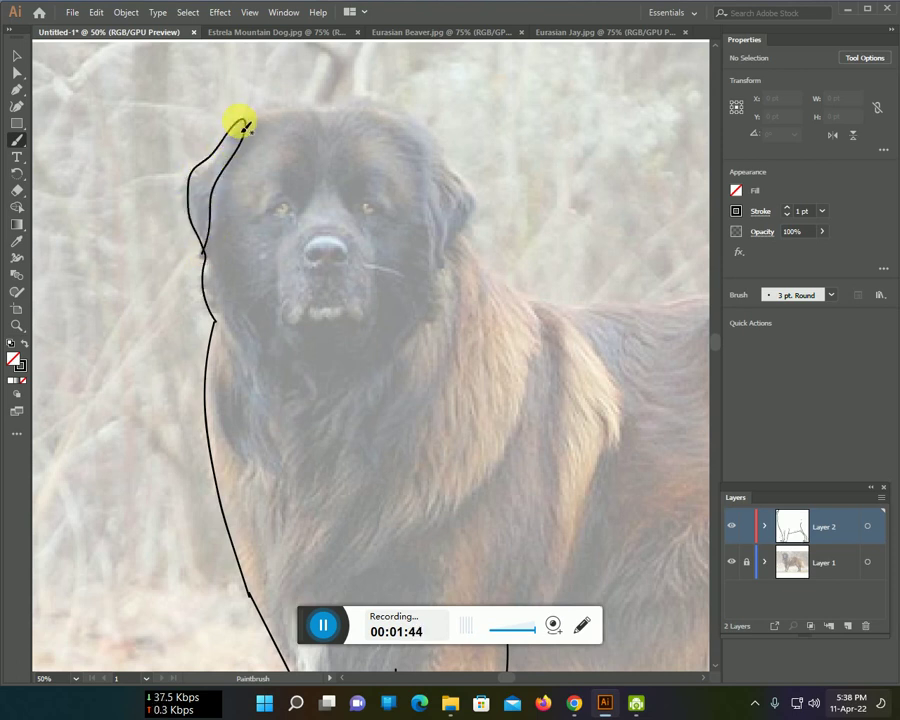
mouse_move(255, 113)
mouse_down()
mouse_move(307, 100)
mouse_move(388, 107)
mouse_move(428, 146)
mouse_up()
drag(471, 199, 469, 233)
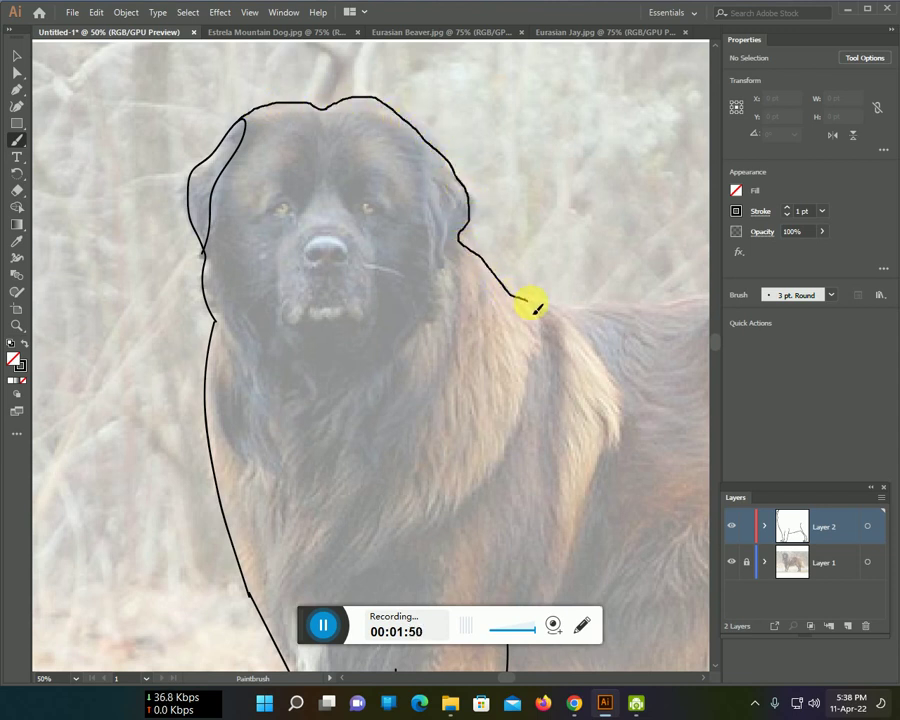
drag(578, 310, 685, 301)
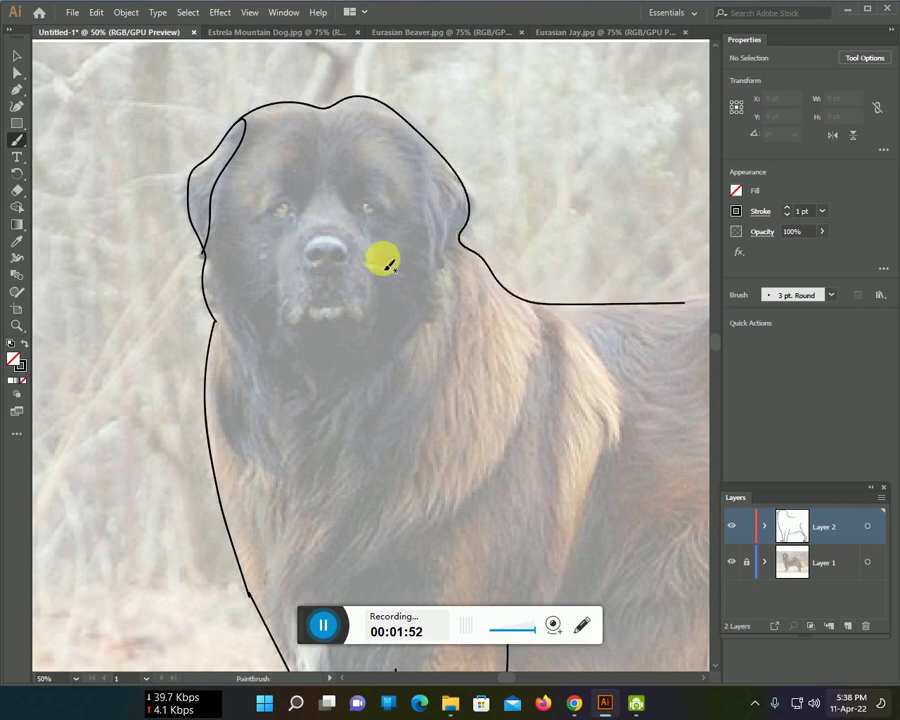
mouse_move(409, 128)
mouse_down()
mouse_move(438, 261)
mouse_move(460, 238)
mouse_up()
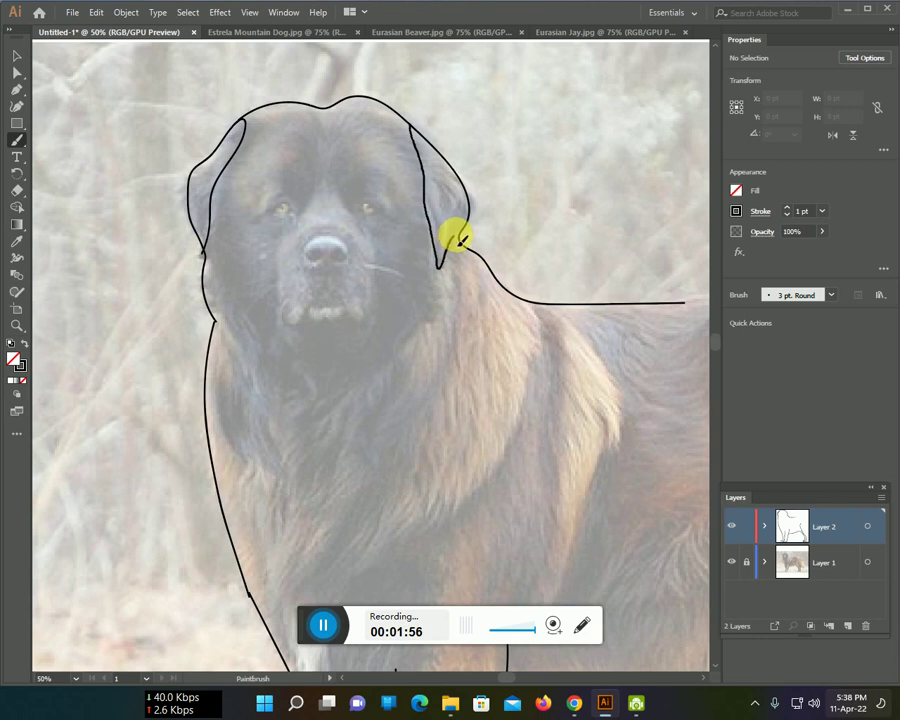
scroll(470, 240, down, 3)
scroll(400, 230, down, 4)
scroll(300, 235, up, 4)
Step: Draw the jaw, mouth arc, muzzle side, nose outline and left nostril
mouse_move(207, 188)
mouse_down()
mouse_move(310, 256)
mouse_move(369, 247)
mouse_move(425, 177)
mouse_up()
mouse_move(362, 238)
mouse_down()
mouse_move(352, 221)
mouse_move(322, 217)
mouse_move(305, 237)
mouse_up()
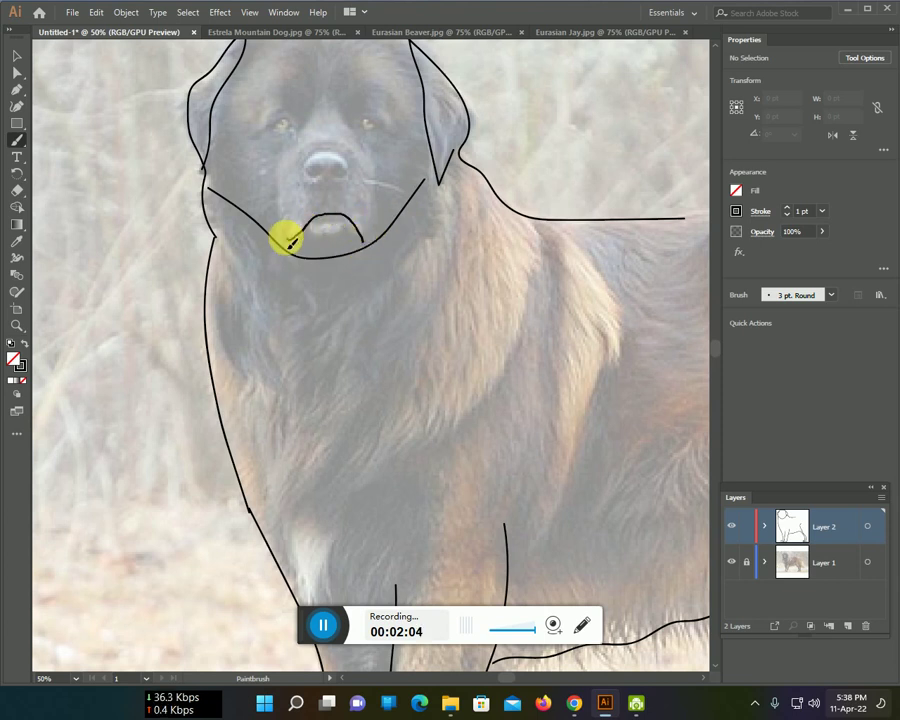
mouse_move(275, 172)
mouse_down()
mouse_move(372, 252)
mouse_move(368, 156)
mouse_up()
mouse_move(309, 184)
mouse_down()
mouse_move(305, 166)
mouse_move(325, 155)
mouse_move(350, 172)
mouse_move(339, 195)
mouse_move(316, 194)
mouse_up()
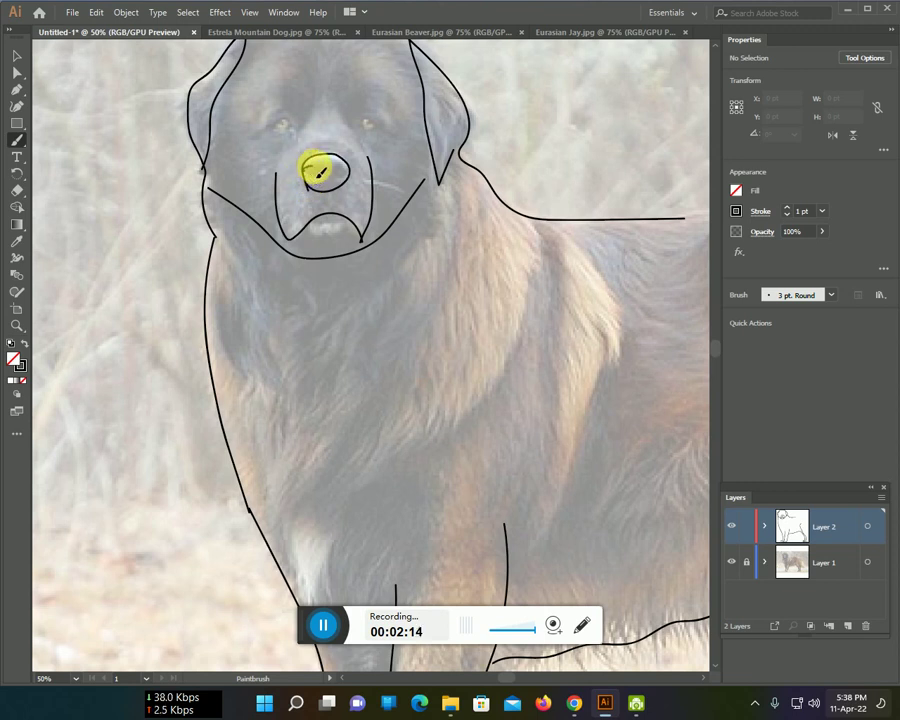
mouse_move(310, 176)
mouse_down()
mouse_move(306, 170)
mouse_move(340, 180)
mouse_move(331, 170)
mouse_up()
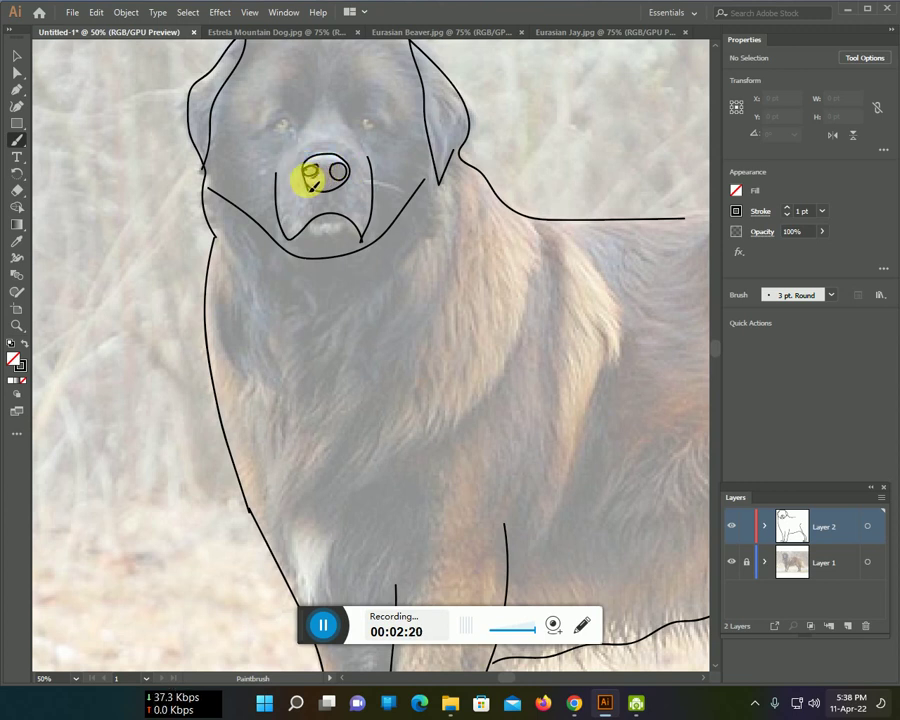
Step: Add two forehead-to-nose muzzle lines and outline both eyes
drag(312, 92, 304, 158)
drag(343, 97, 344, 136)
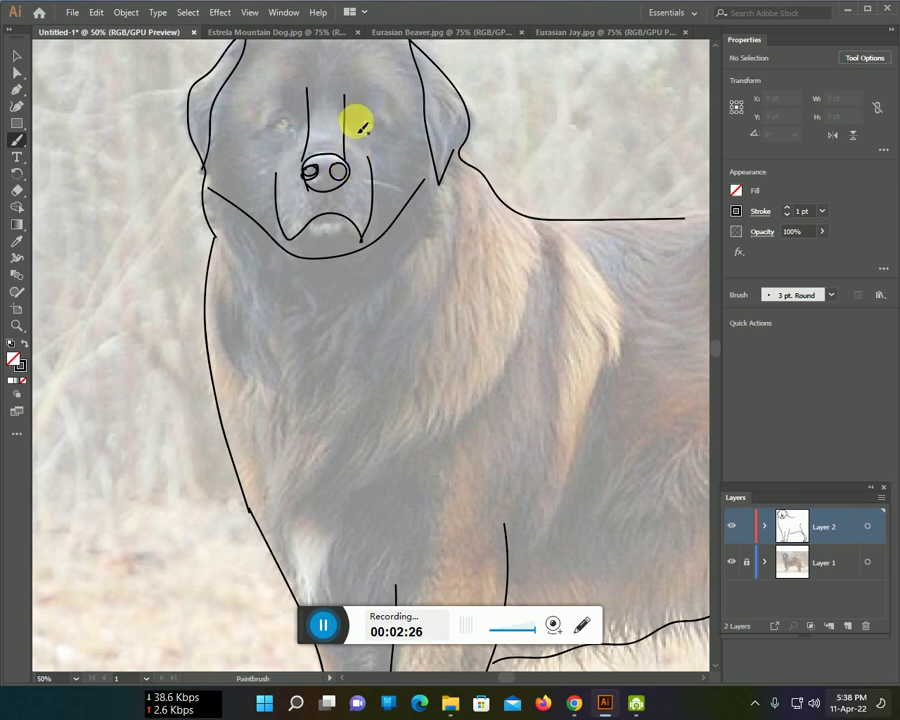
drag(388, 131, 362, 120)
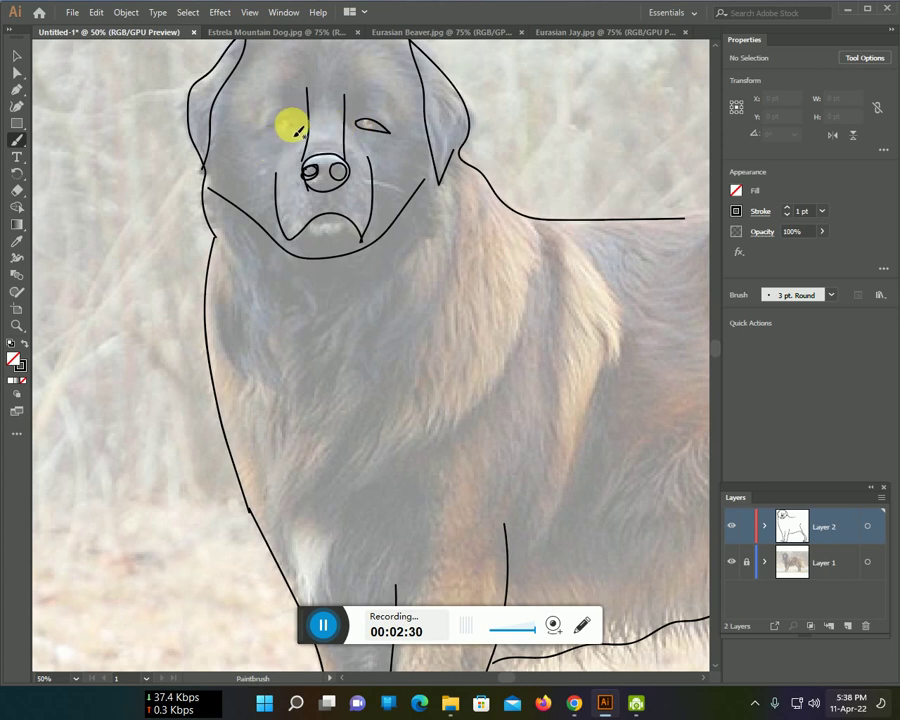
mouse_move(261, 142)
mouse_down()
mouse_move(262, 132)
mouse_move(296, 132)
mouse_up()
scroll(400, 244, up, 3)
Step: Draw two curved chest fur lines and a long shoulder curve down across the body
scroll(393, 248, up, 1)
scroll(393, 250, down, 2)
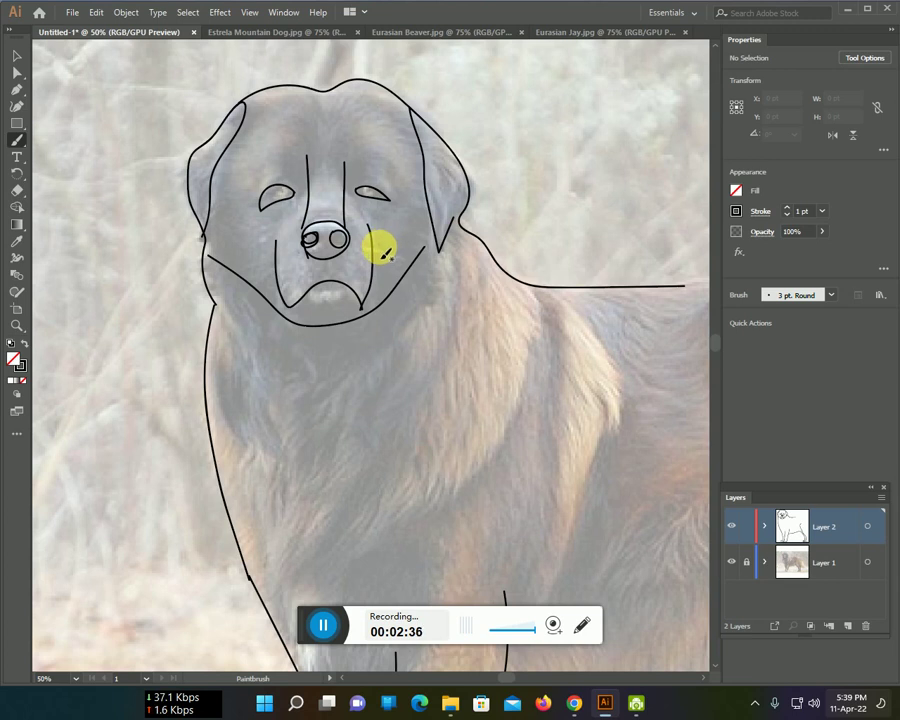
scroll(374, 256, down, 1)
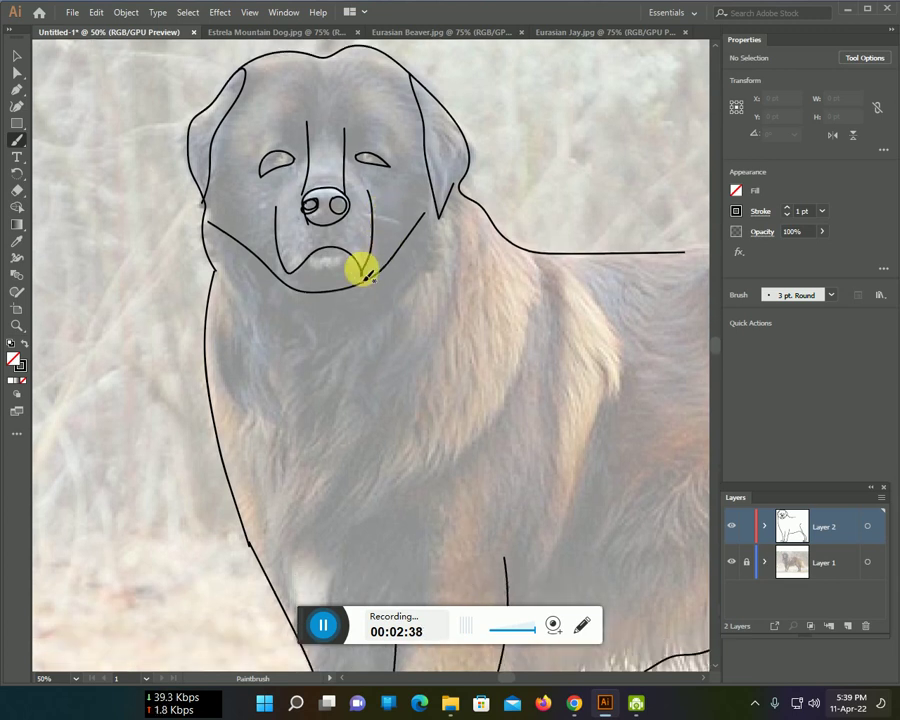
mouse_move(220, 316)
mouse_down()
mouse_move(230, 378)
mouse_move(270, 411)
mouse_up()
mouse_move(258, 349)
mouse_down()
mouse_move(284, 411)
mouse_move(262, 414)
mouse_up()
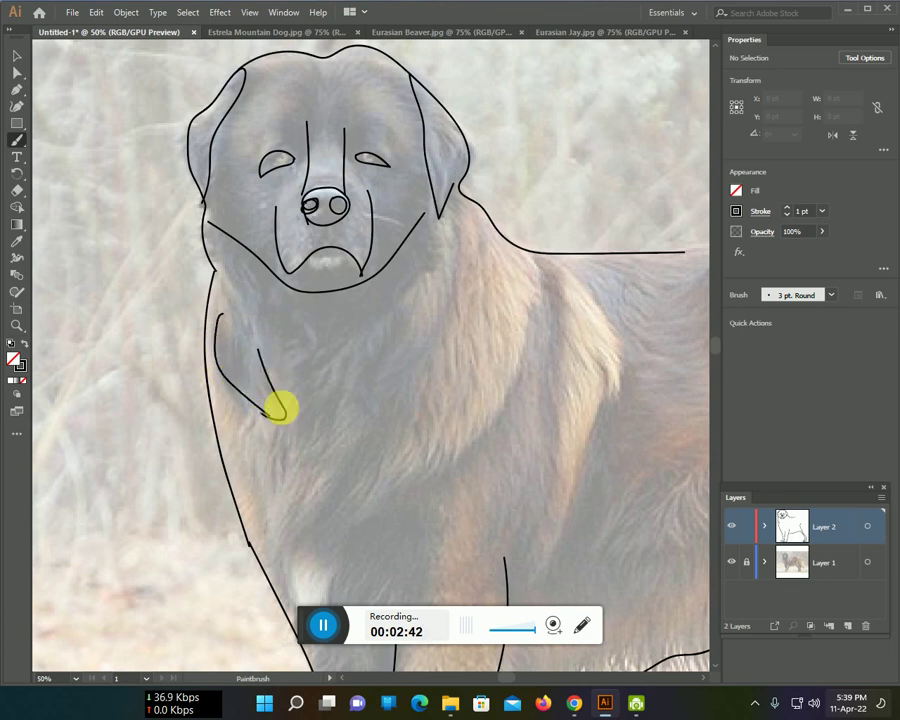
scroll(448, 374, down, 4)
scroll(462, 364, down, 2)
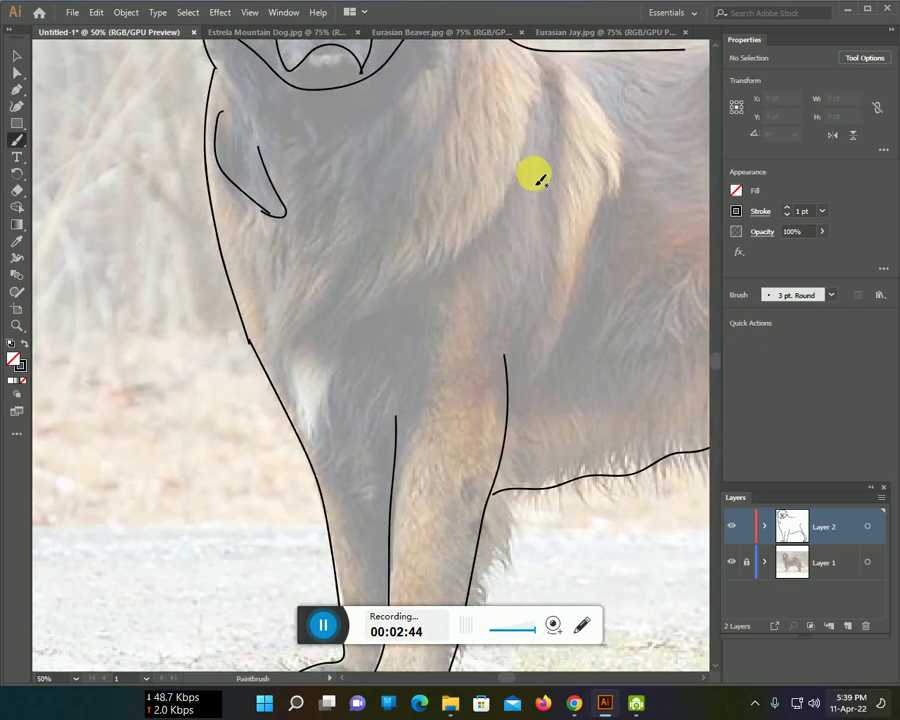
mouse_move(529, 65)
mouse_down()
mouse_move(518, 181)
mouse_move(412, 283)
mouse_move(355, 309)
mouse_up()
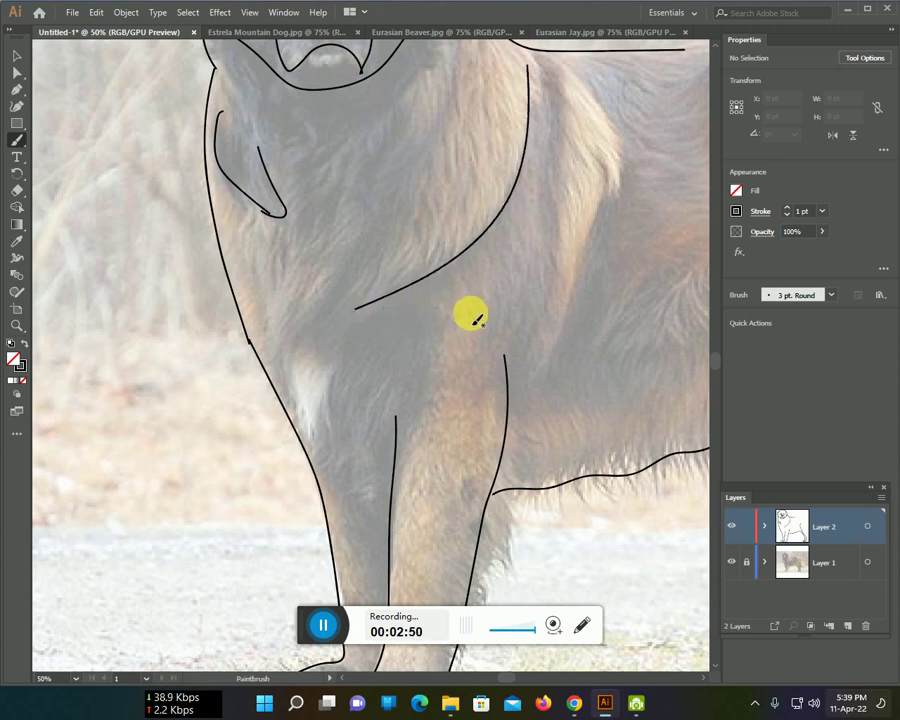
Step: Add fur lines across the shoulder and the flank
scroll(490, 308, right, 5)
scroll(231, 315, right, 1)
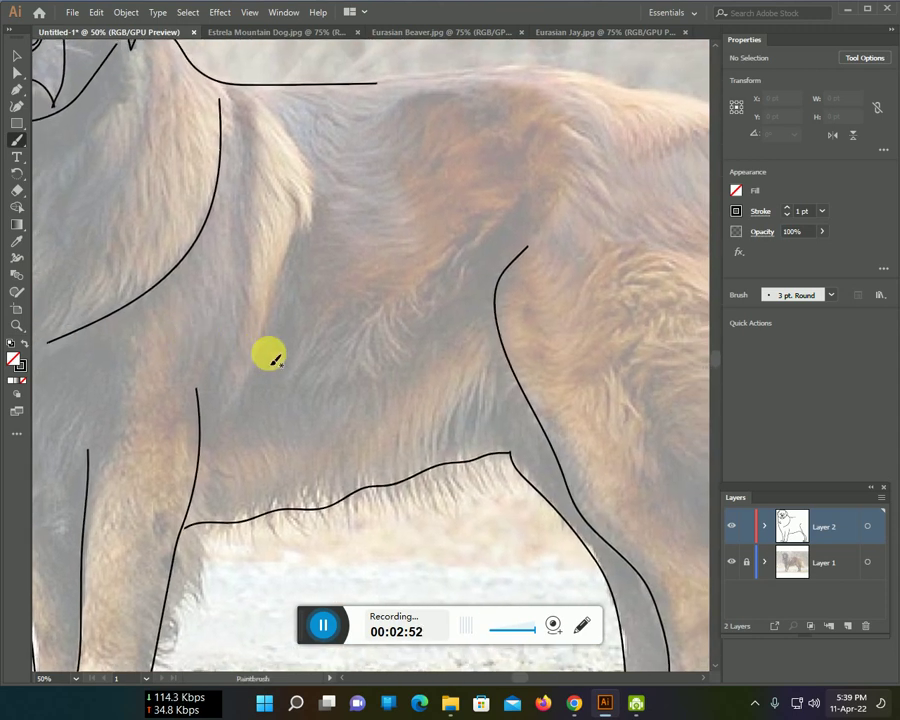
mouse_move(272, 130)
mouse_down()
mouse_move(300, 186)
mouse_move(248, 348)
mouse_up()
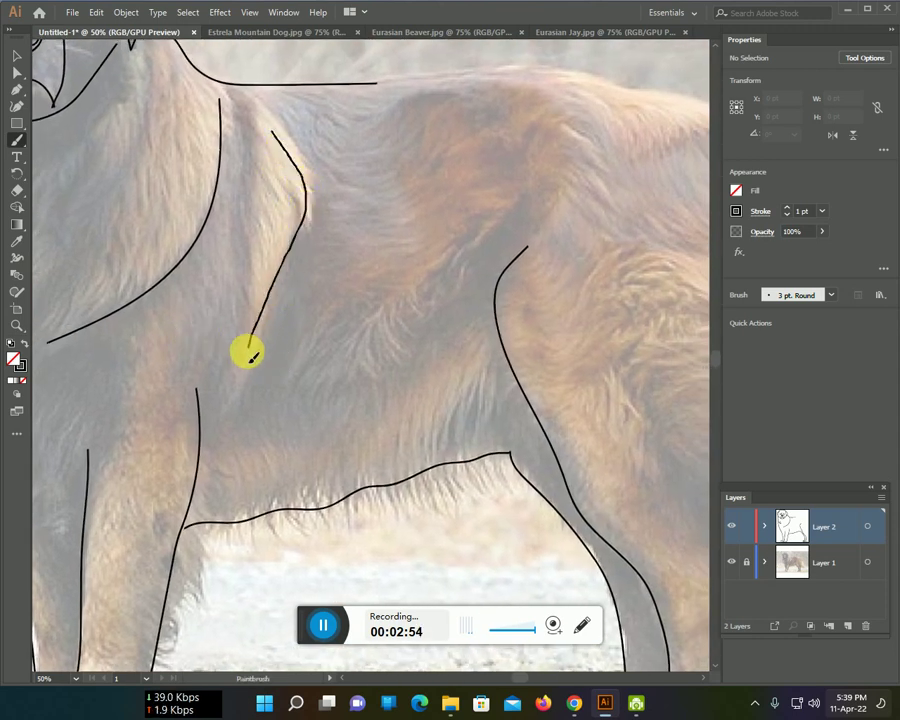
drag(488, 230, 348, 374)
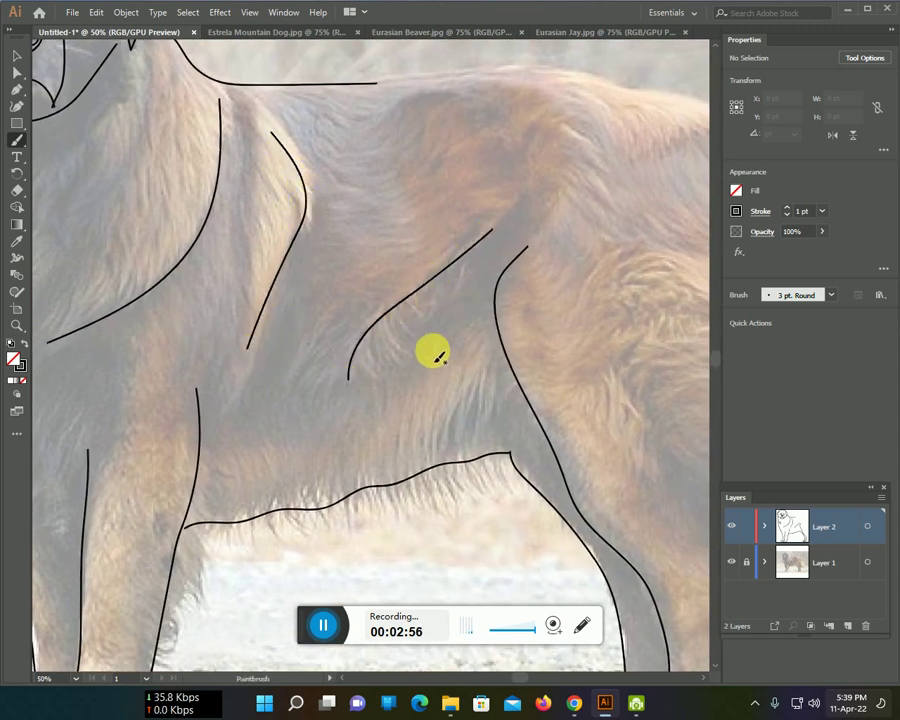
scroll(432, 352, up, 2)
scroll(482, 347, down, 1)
drag(484, 344, 406, 290)
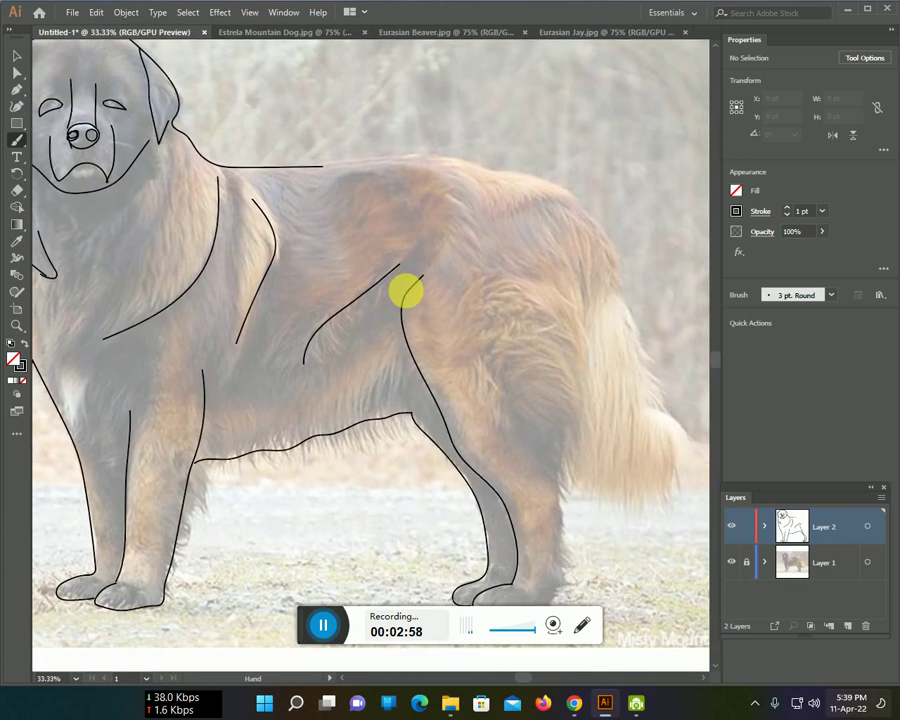
Step: Trace the back over the rump to the tail tip and close the tail outline into the hind leg
mouse_move(318, 163)
mouse_down()
mouse_move(413, 154)
mouse_move(632, 318)
mouse_move(644, 364)
mouse_up()
drag(666, 412, 693, 432)
key(ctrl+minus)
mouse_move(629, 388)
mouse_down()
mouse_move(538, 335)
mouse_move(454, 229)
mouse_up()
mouse_move(412, 353)
mouse_down()
mouse_move(402, 271)
mouse_move(416, 267)
mouse_move(425, 300)
mouse_up()
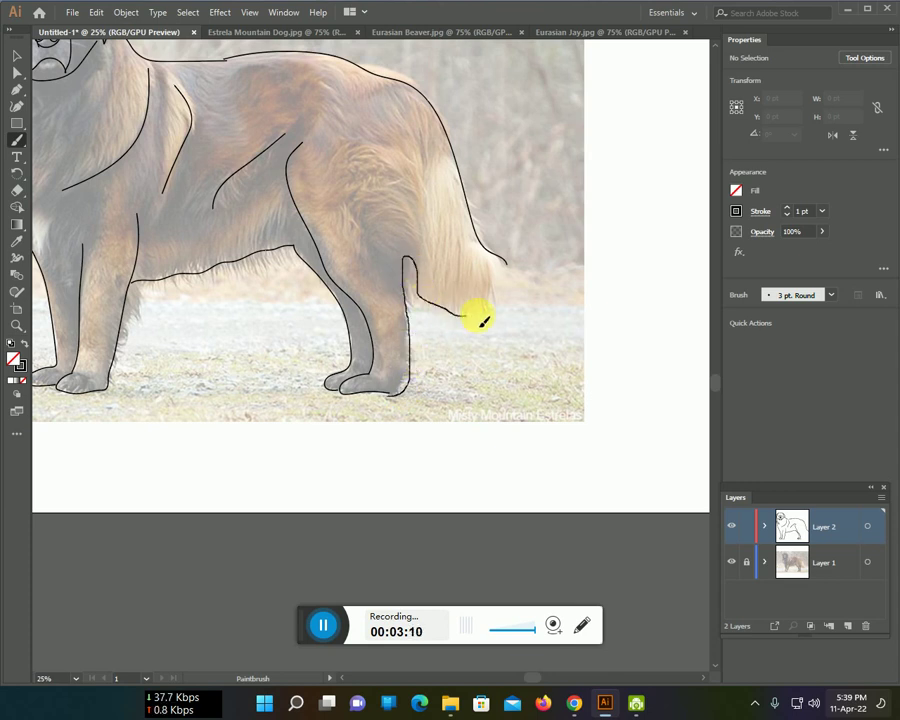
drag(507, 272, 496, 262)
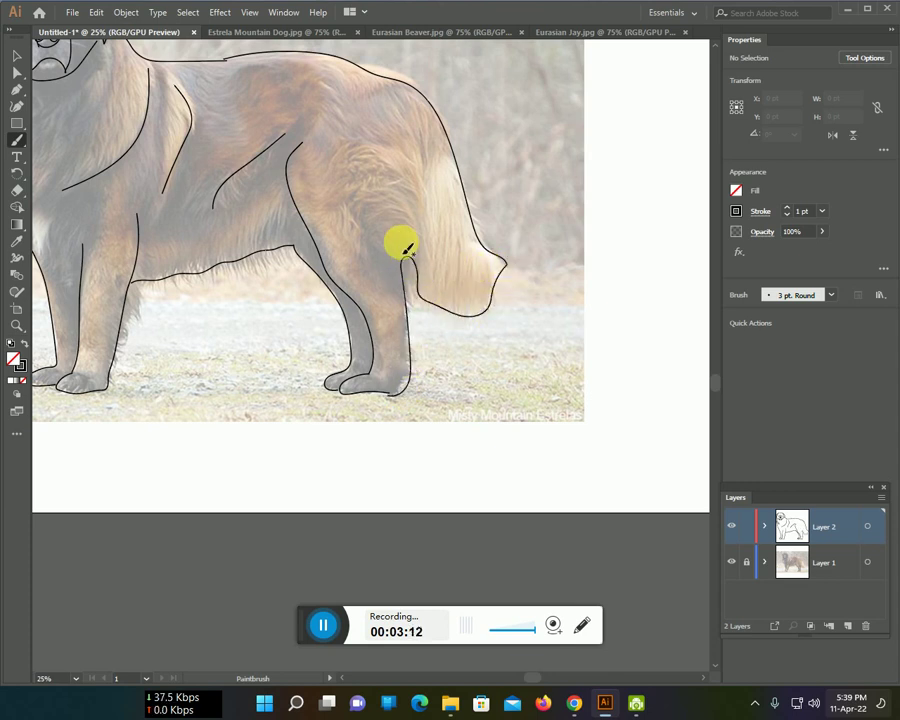
scroll(406, 248, down, 1)
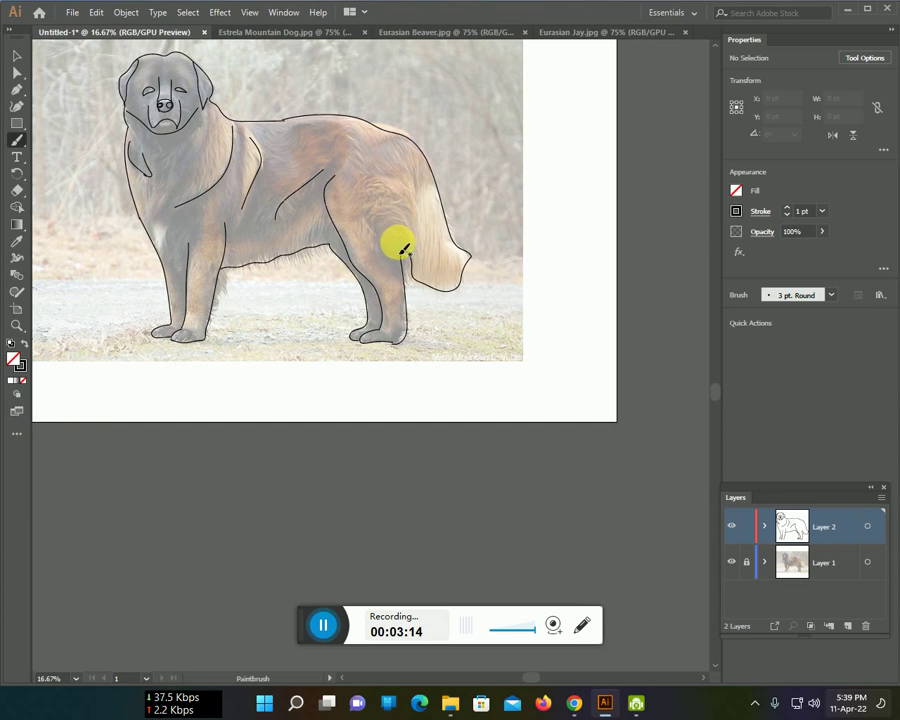
Step: Zoom out and hide Layer 1 so only the black line art shows
scroll(320, 258, up, 2)
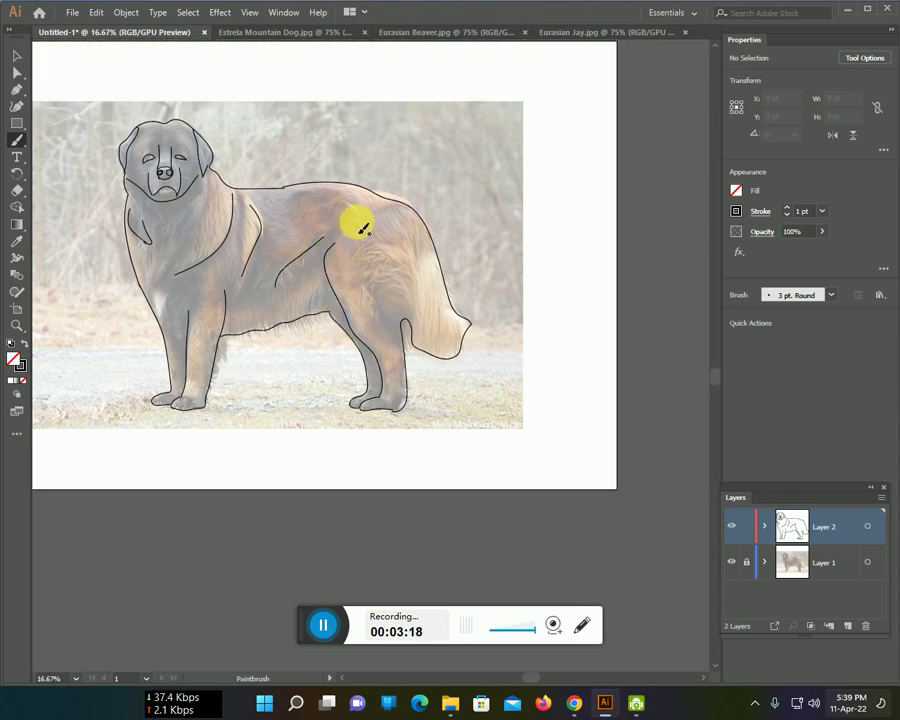
click(731, 562)
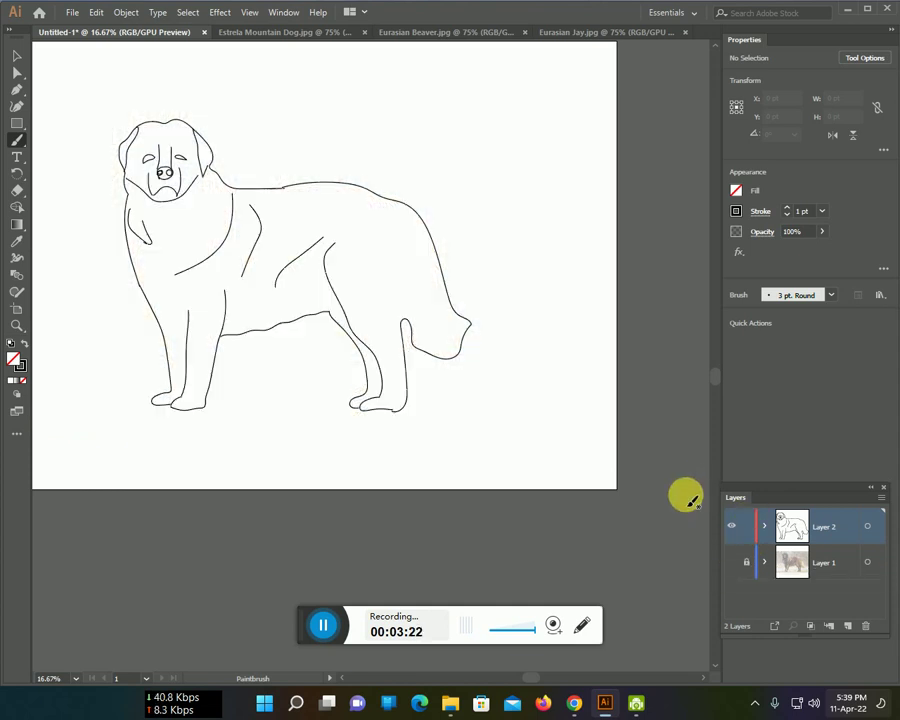